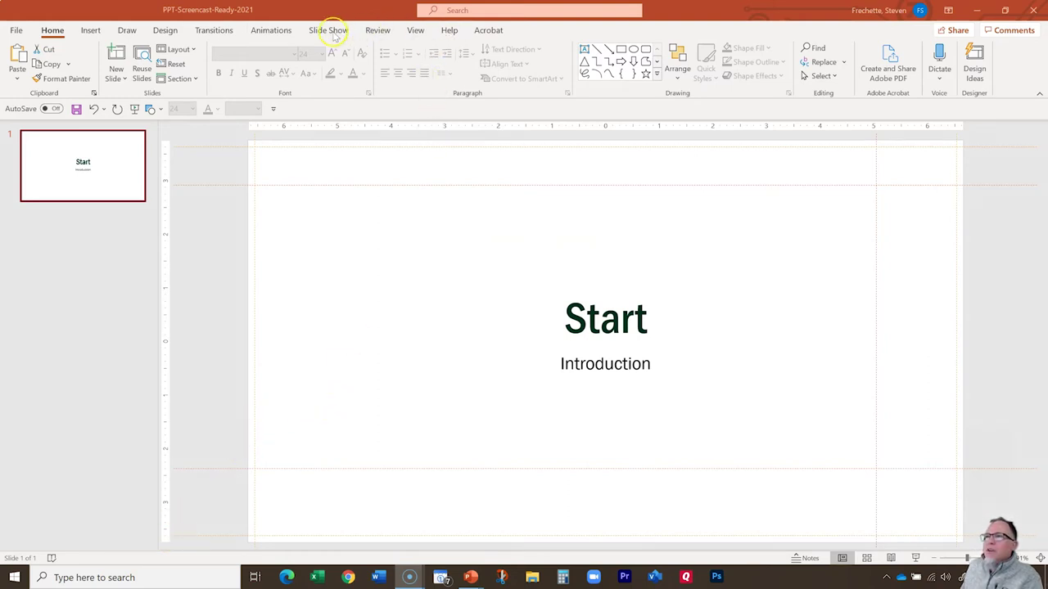
- Open the slide master, examine the available theme colour sets, and return to the normal slide view
left_click(415, 30)
left_click(161, 62)
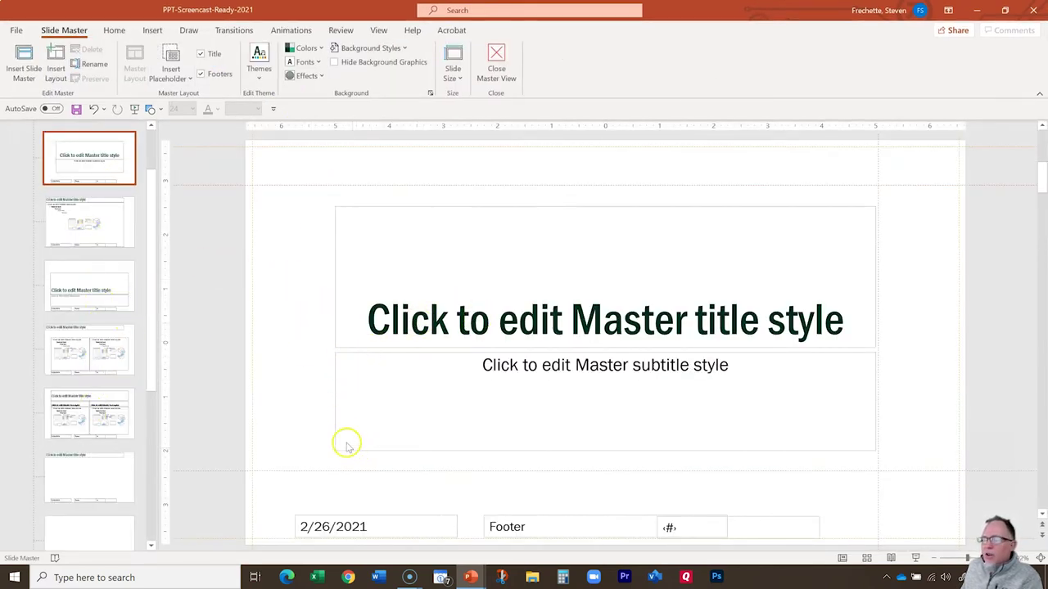
left_click(323, 49)
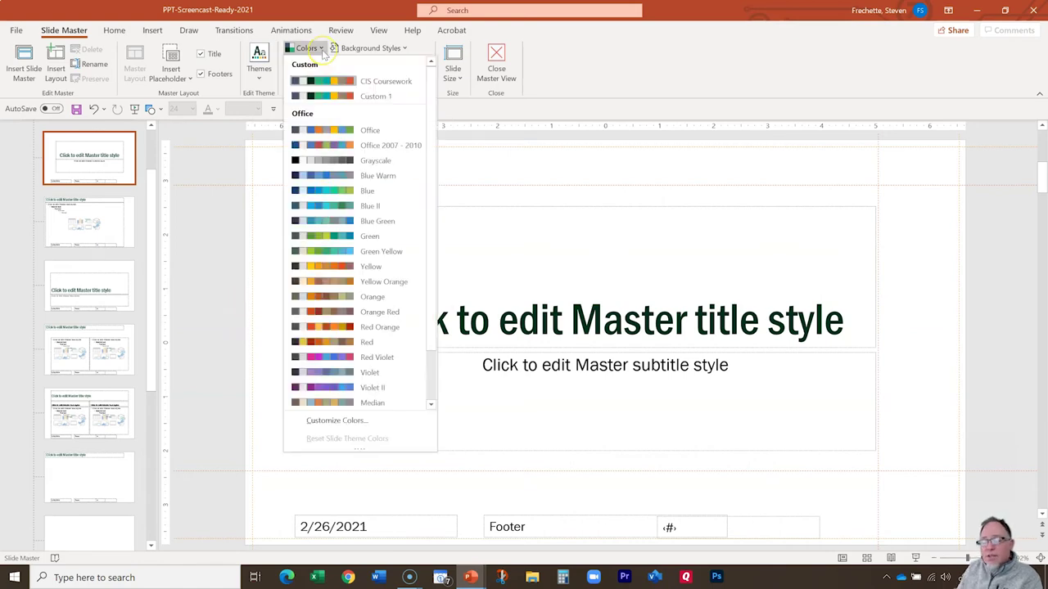
left_click(384, 94)
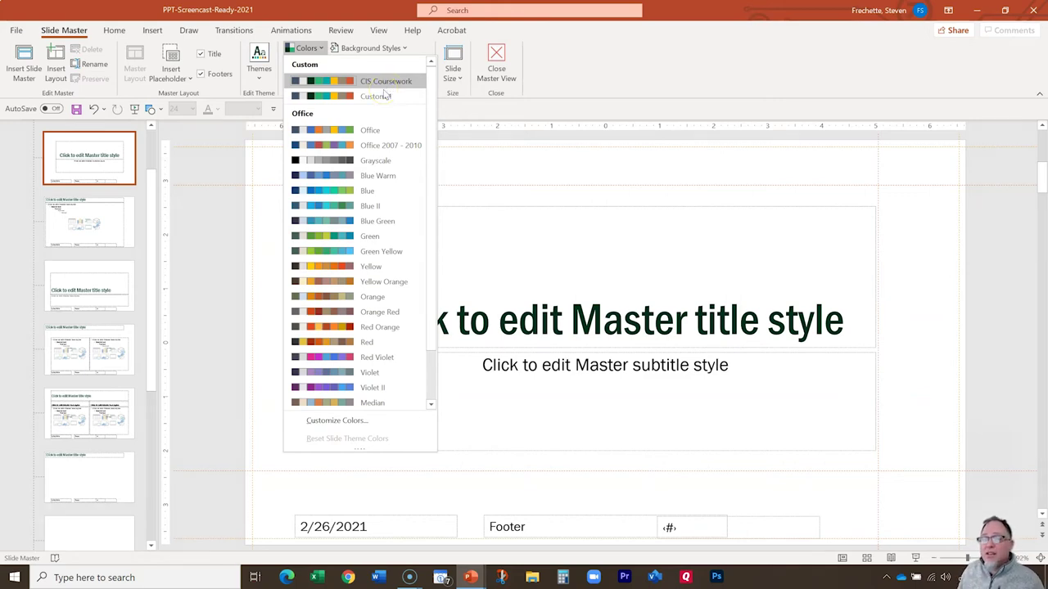
left_click(12, 450)
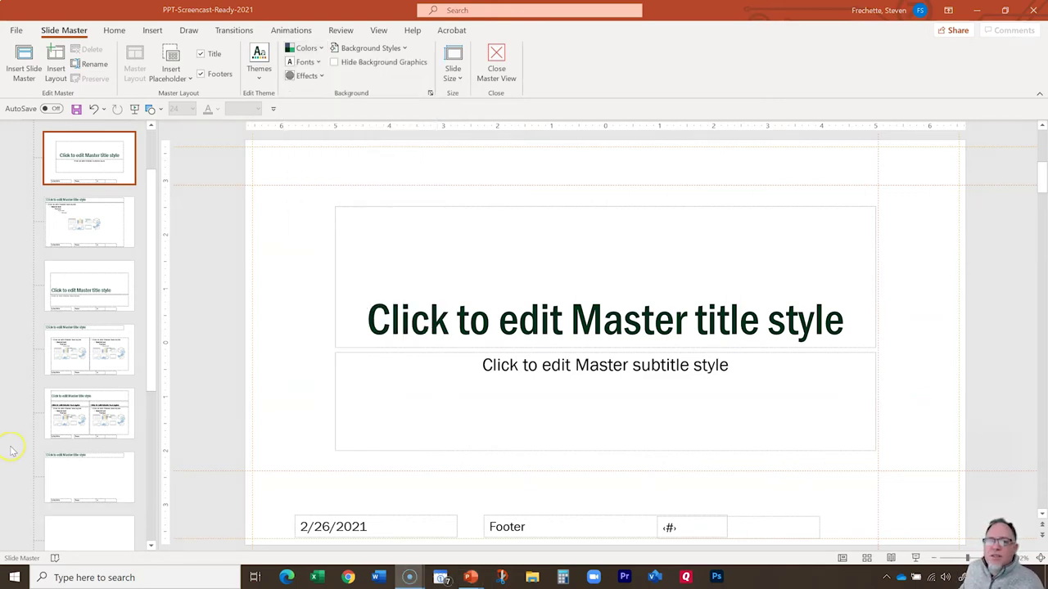
left_click(310, 185)
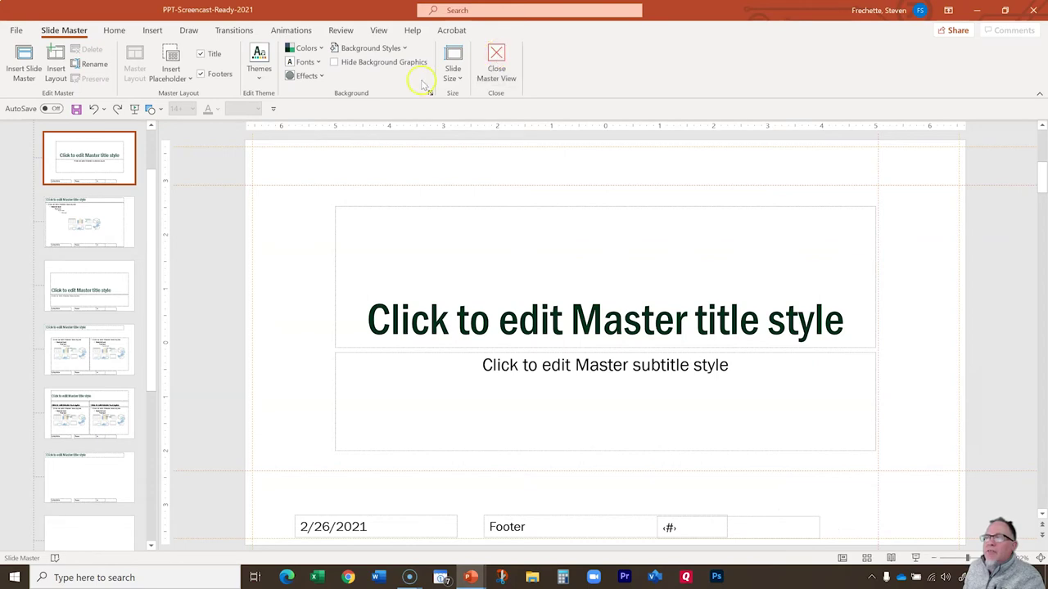
left_click(495, 49)
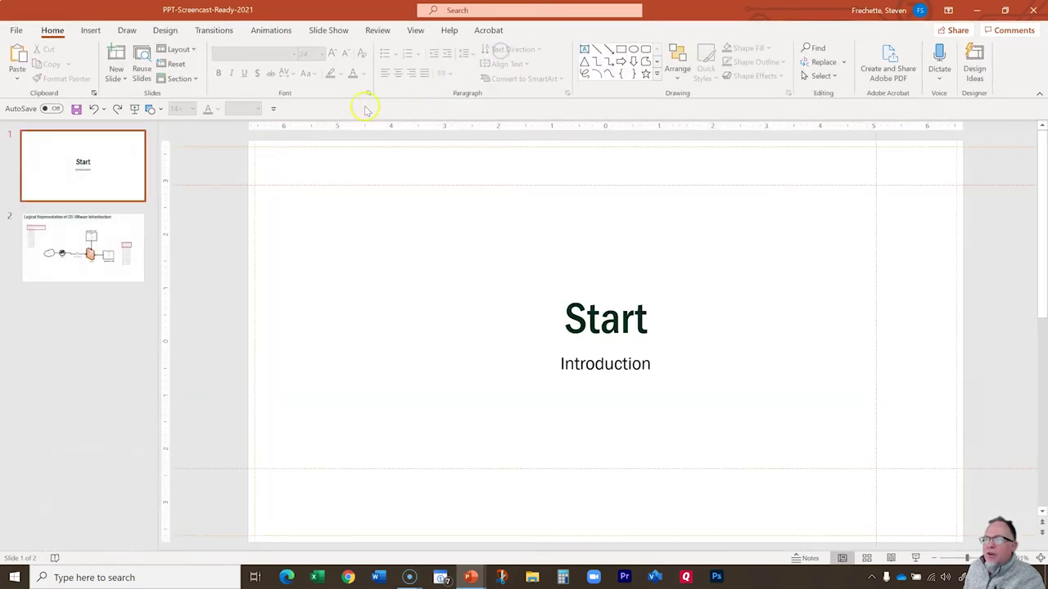
- On the CIS VMware infrastructure slide, move the network diagram to the lower-left area, aligning its left edge with the margin guide
left_click(88, 247)
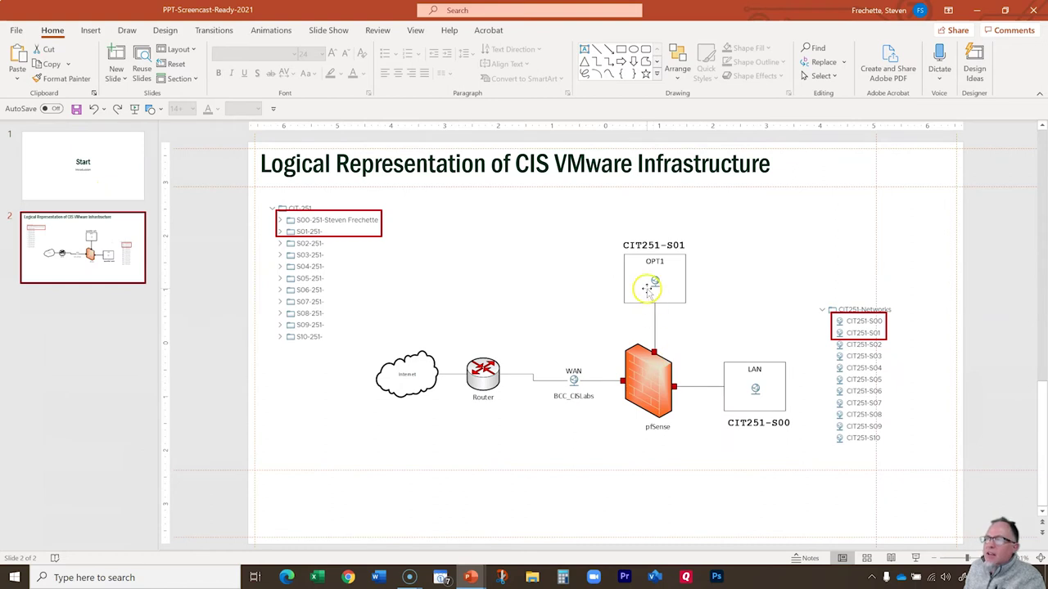
left_click_drag(646, 289, 549, 369)
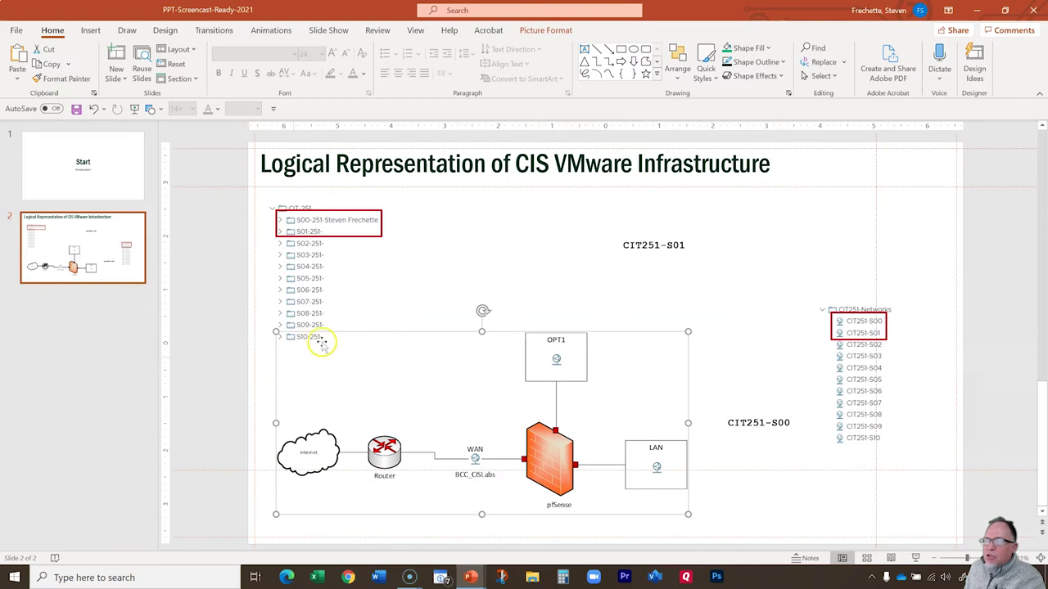
left_click_drag(383, 333, 364, 338)
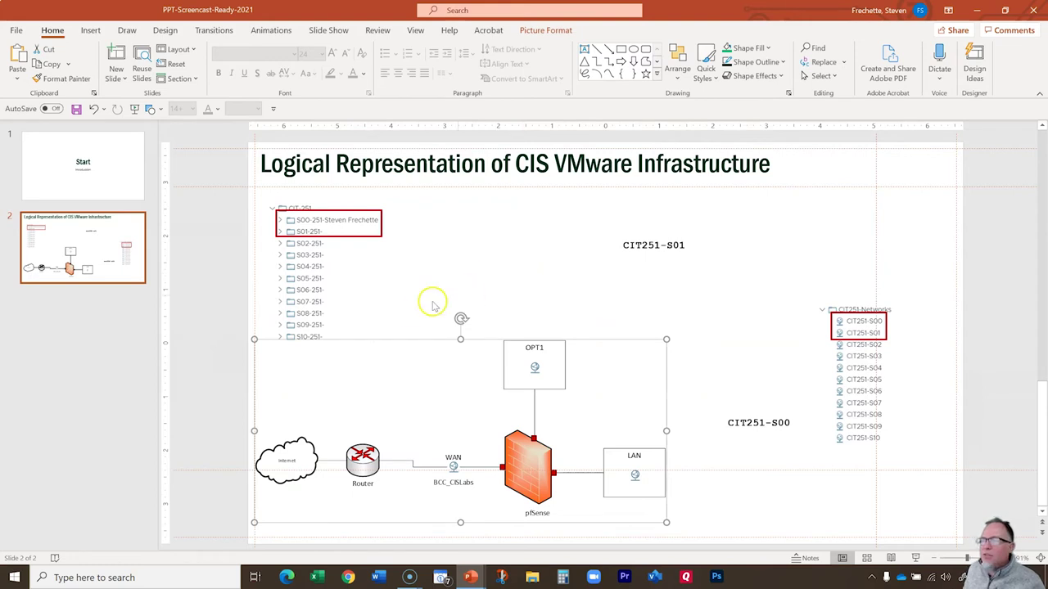
mouse_move(412, 338)
left_mouse_down()
mouse_move(309, 338)
mouse_move(423, 325)
mouse_move(437, 341)
mouse_move(412, 340)
left_mouse_up()
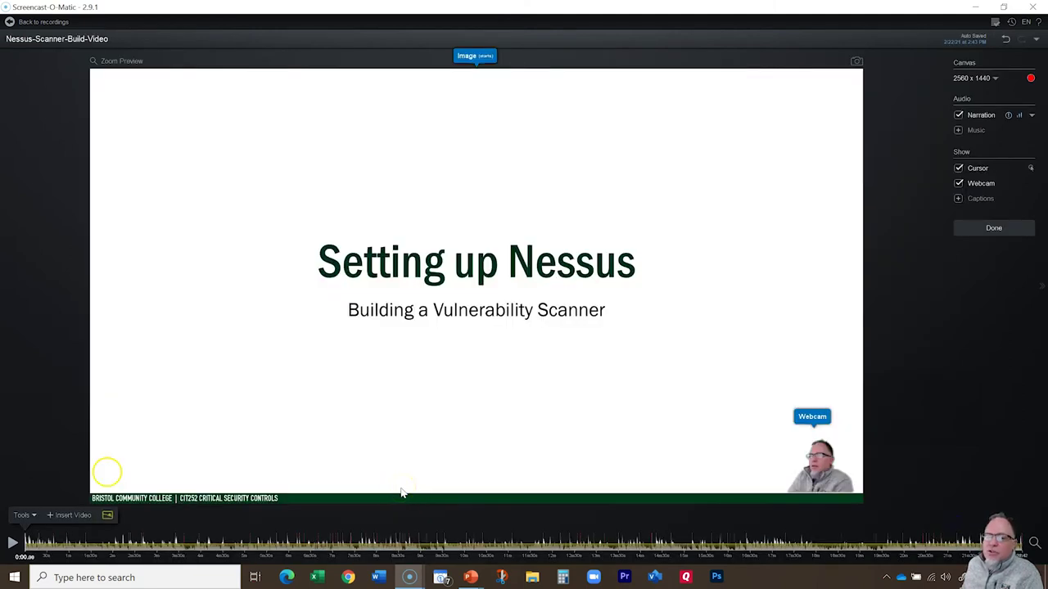
- In Screencast-O-Matic, open the footer banner image overlay's settings for inspection and close them
left_click(477, 59)
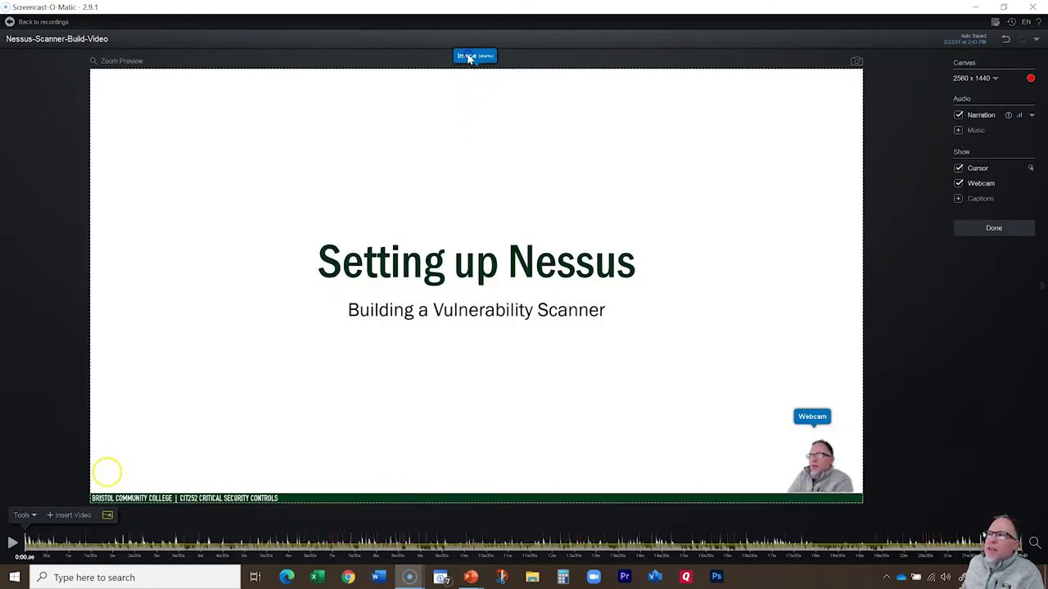
left_click(468, 57)
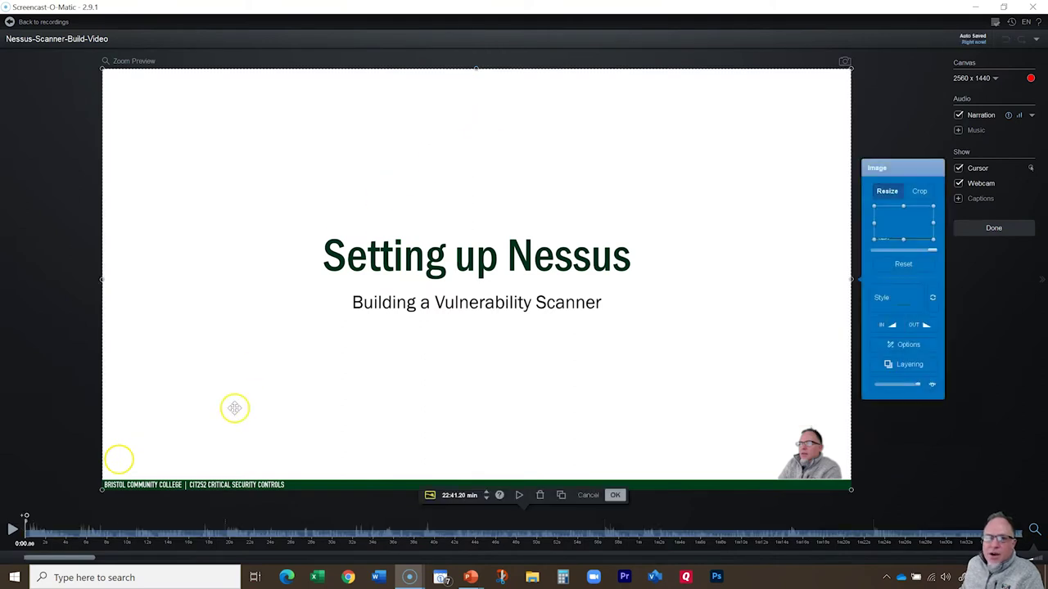
key("Return")
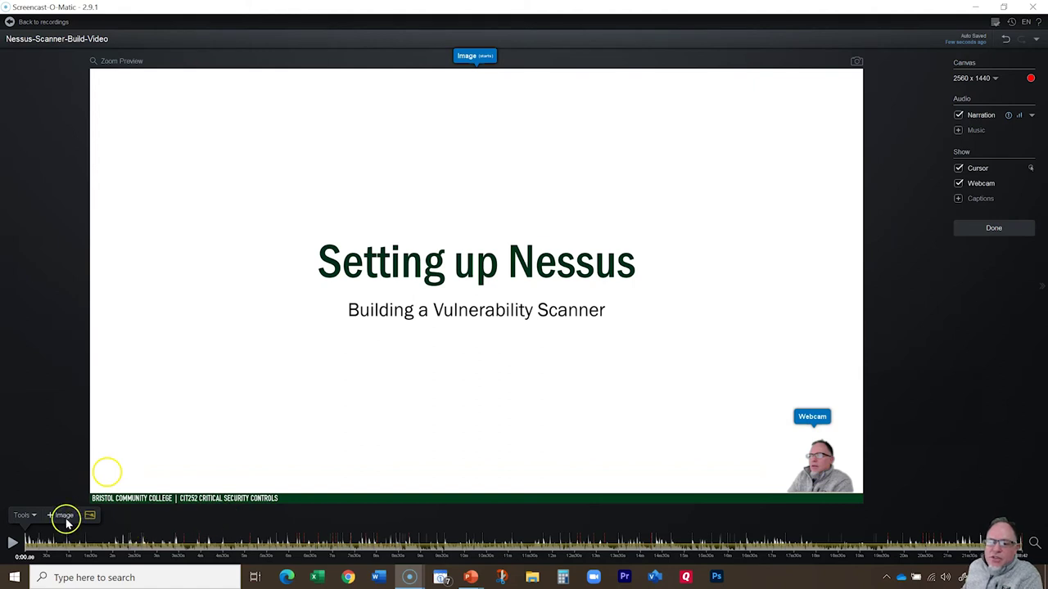
- Add the recently used image CIT-274-Overlay.png as an overlay on the Nessus video and nudge it into position
left_click(26, 515)
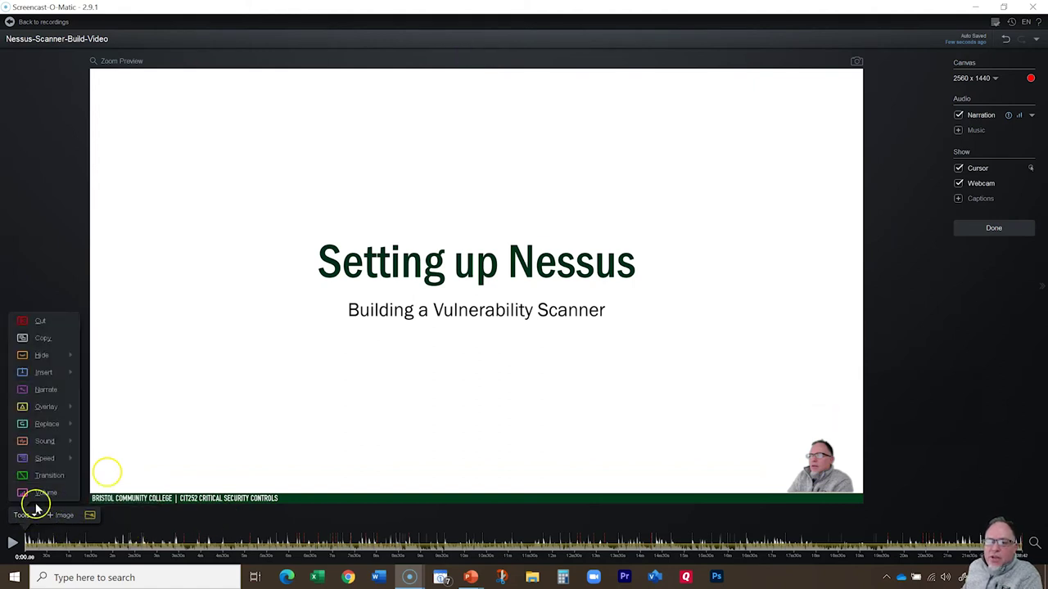
mouse_move(42, 404)
left_click(98, 349)
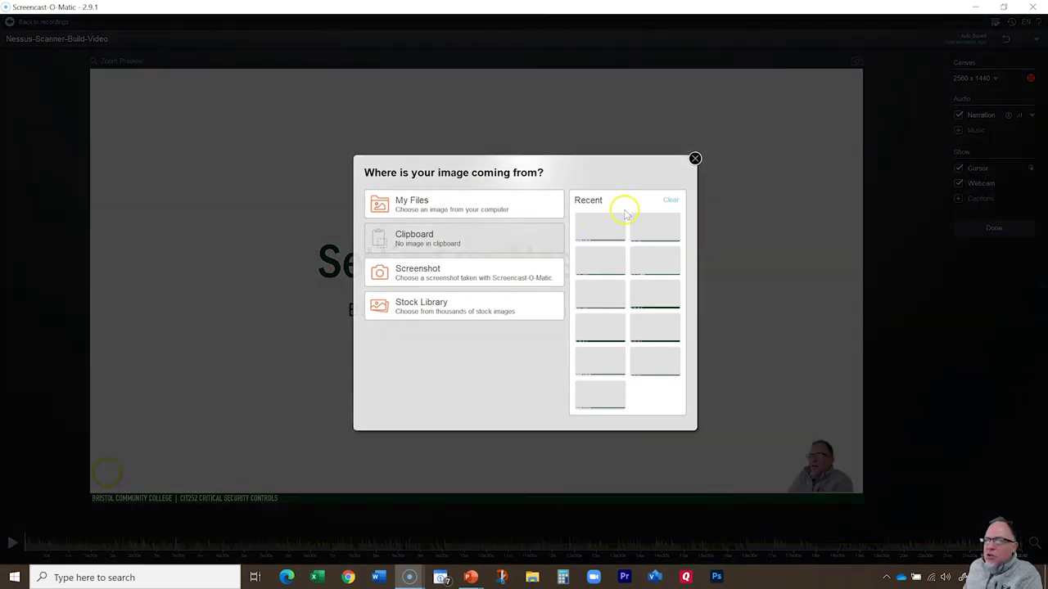
mouse_move(599, 227)
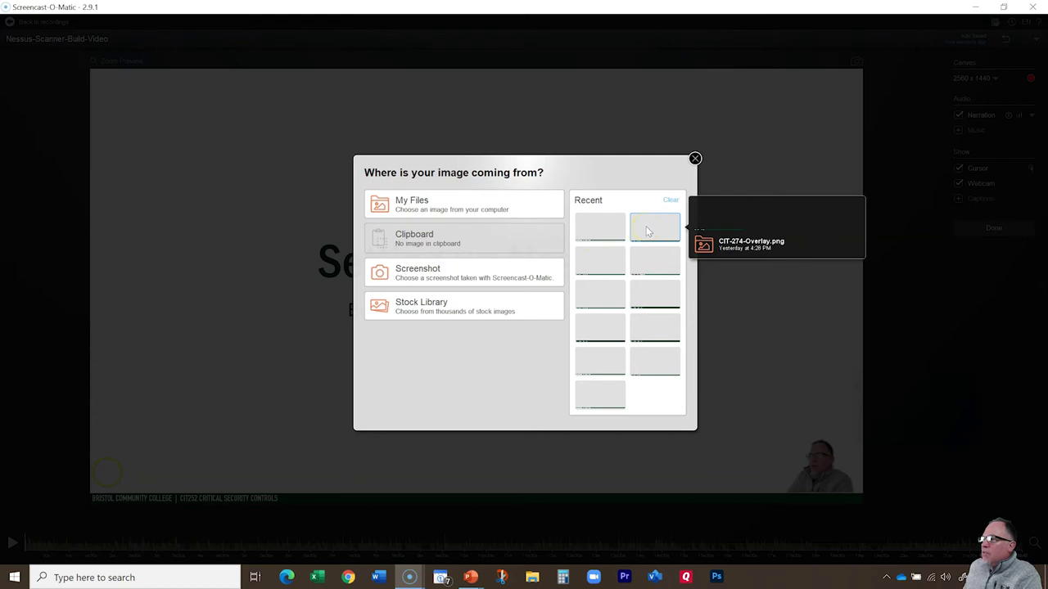
left_click(648, 232)
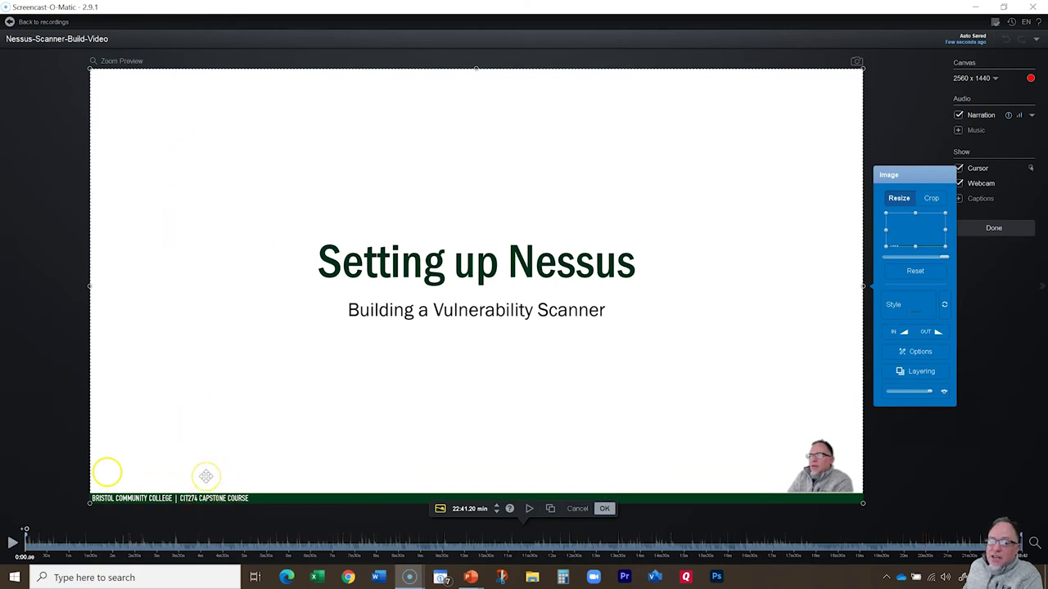
mouse_move(205, 475)
left_mouse_down()
mouse_move(234, 441)
mouse_move(208, 451)
mouse_move(204, 474)
left_mouse_up()
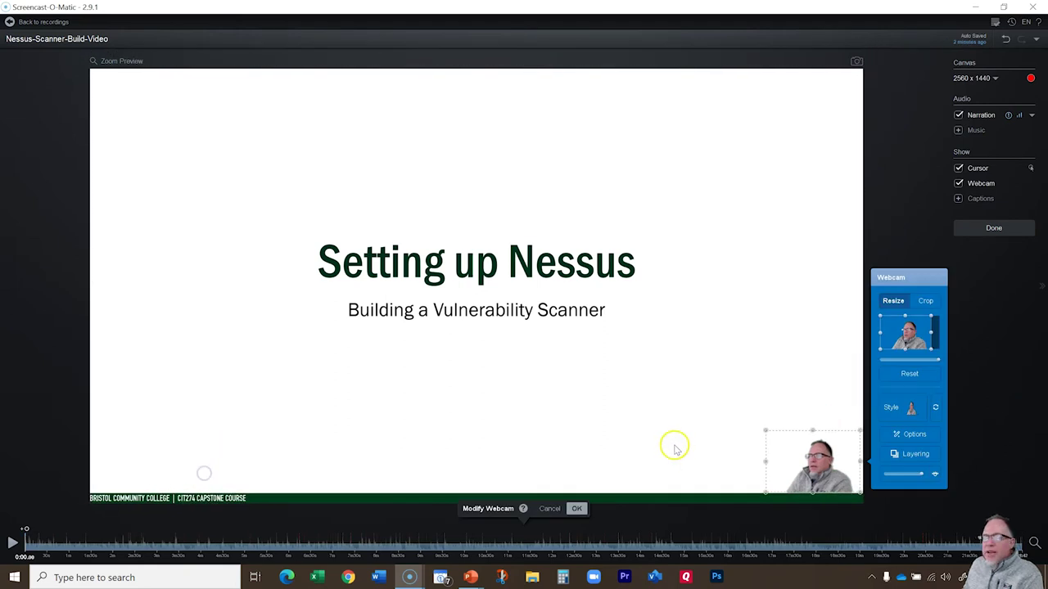
- Reposition the webcam overlay just above the footer banner near the frame's right edge and enlarge it from its upper-left corner
left_click(817, 455)
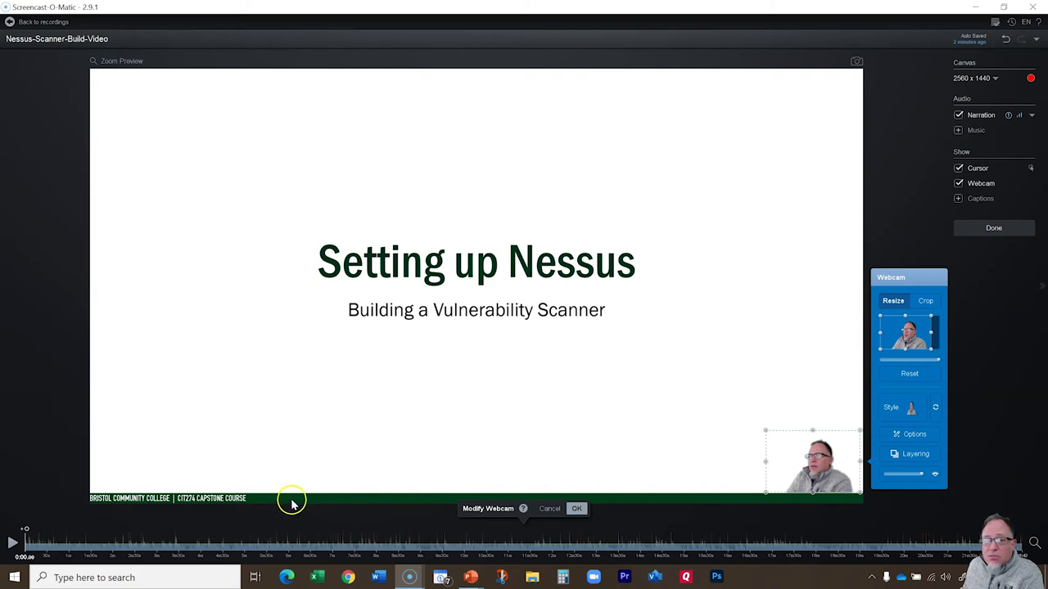
left_click(798, 462)
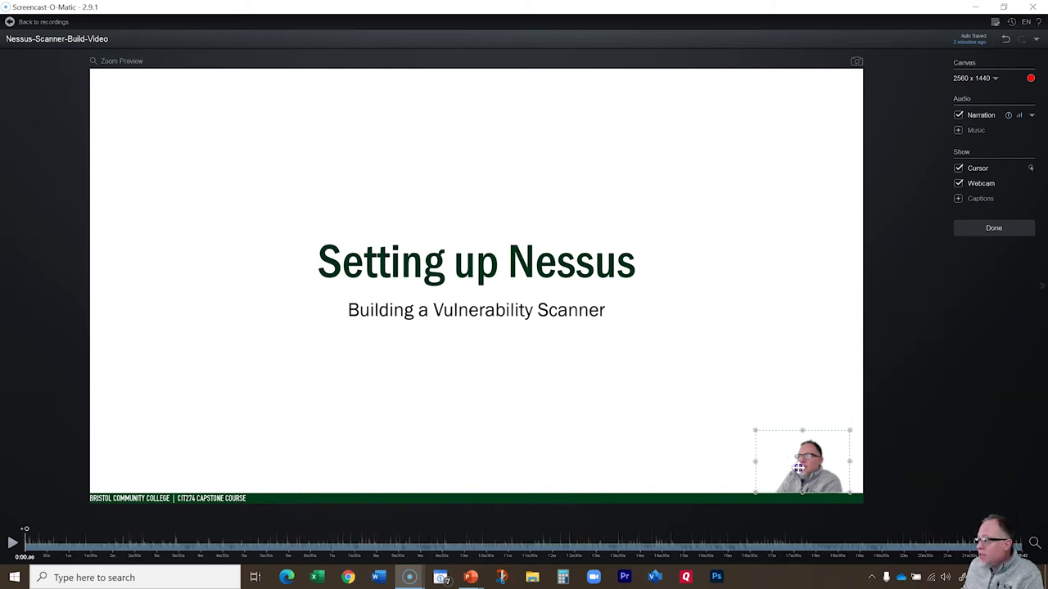
left_click_drag(806, 465, 806, 463)
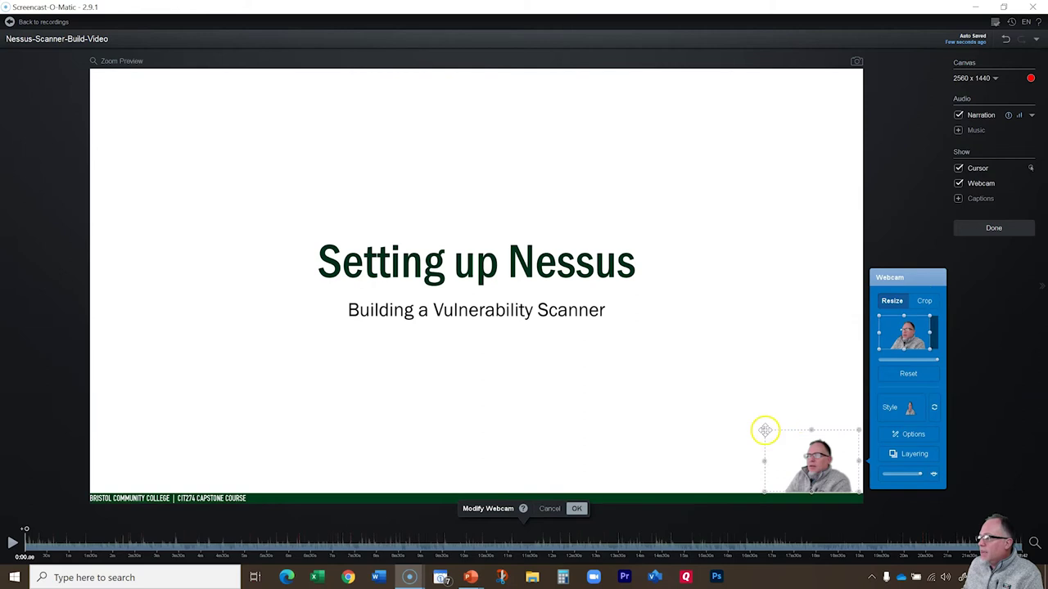
left_click_drag(763, 429, 732, 433)
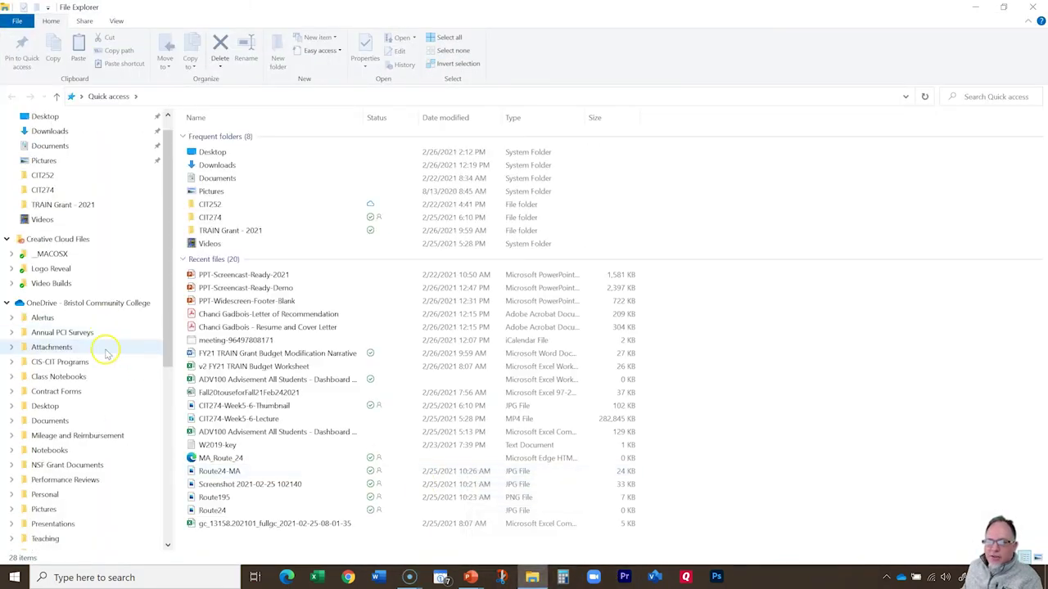
- In File Explorer, open the Videos folder and play Nessus-Scanner-Build-Video to review the footer banner and webcam placement
scroll(106, 352, "down", 1)
scroll(106, 354, "down", 1)
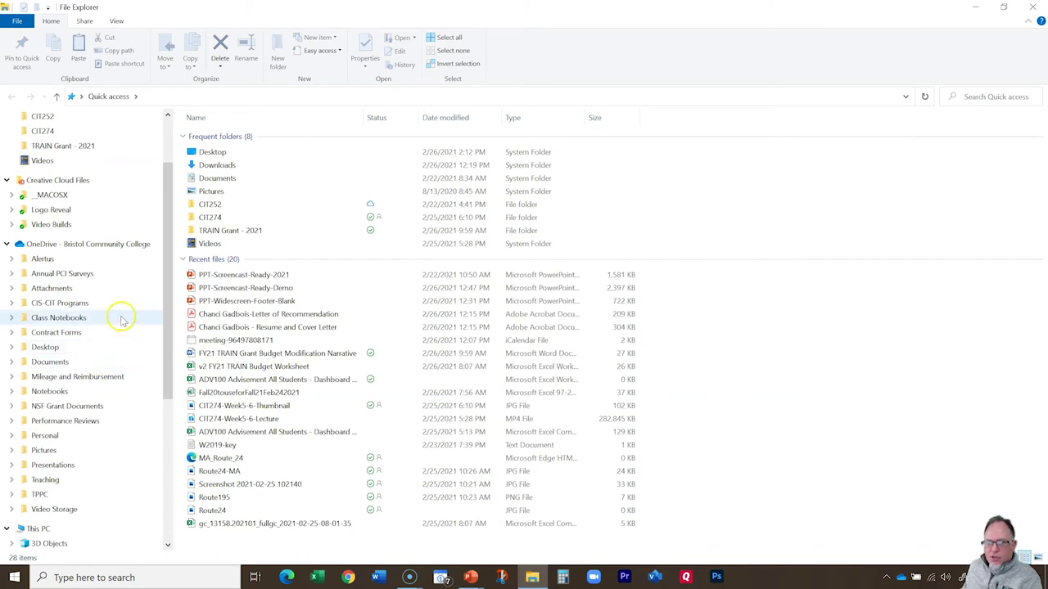
scroll(123, 311, "down", 2)
scroll(135, 301, "down", 2)
left_click(42, 475)
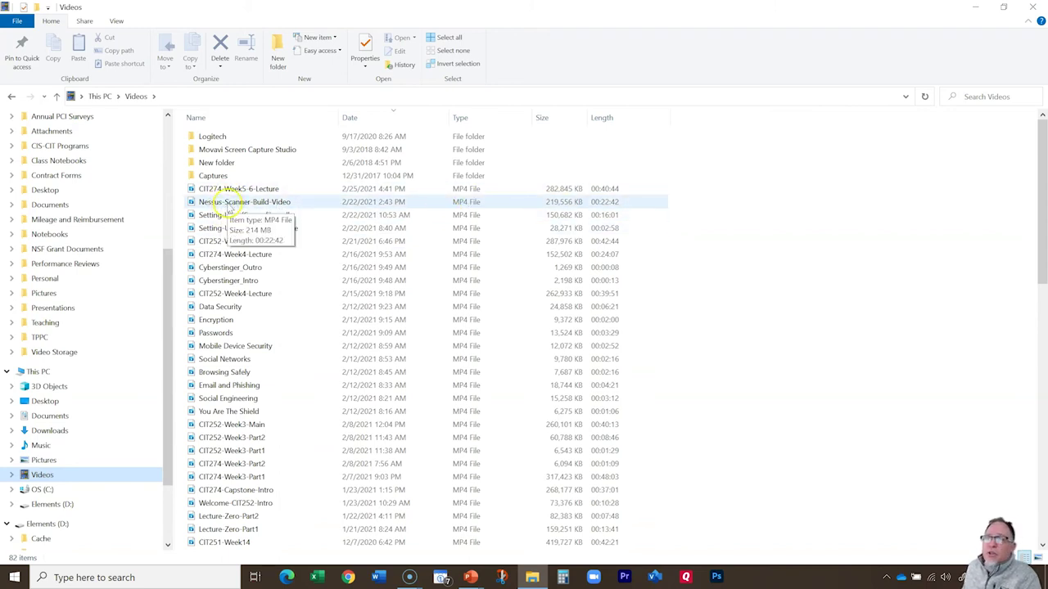
double_click(225, 202)
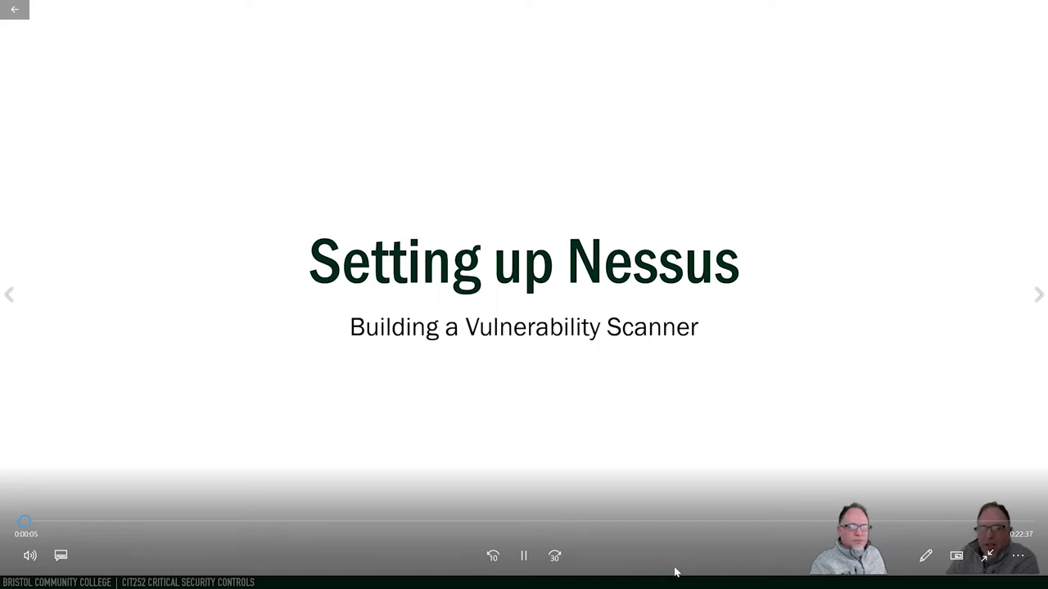
left_click(667, 563)
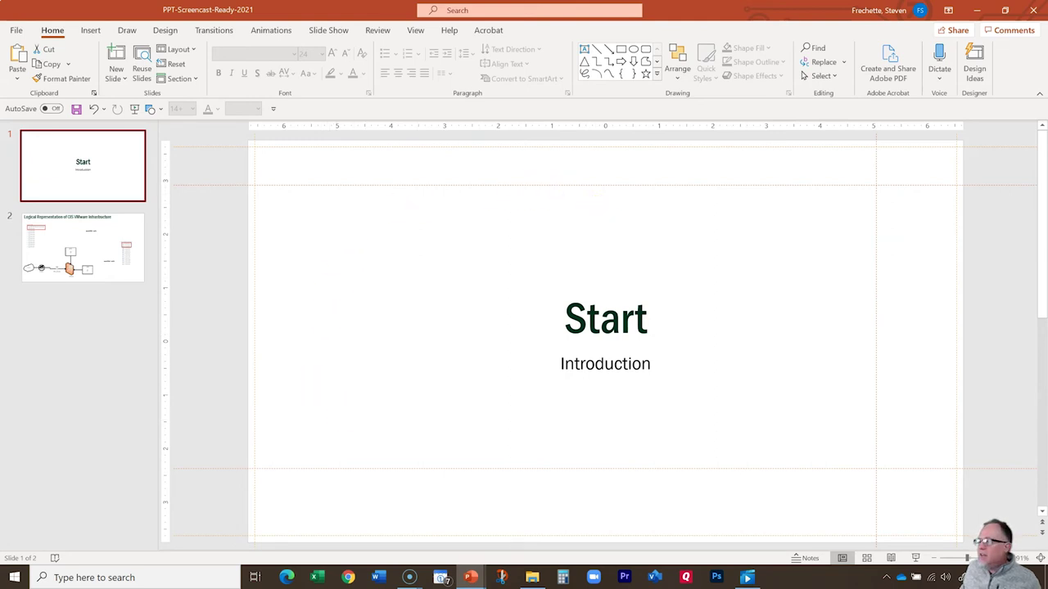
left_click(207, 301)
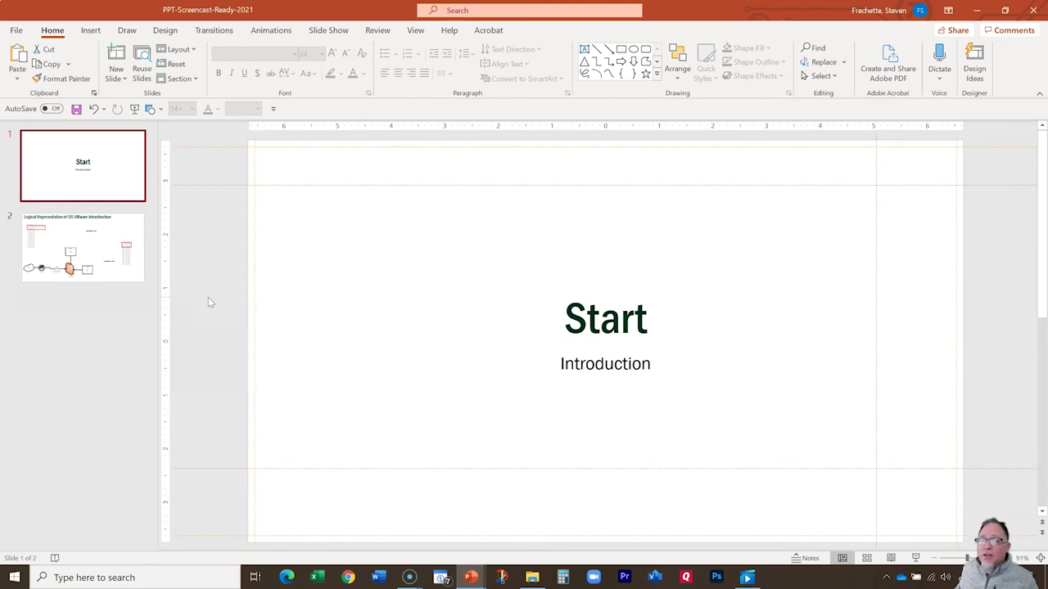
left_click(296, 460)
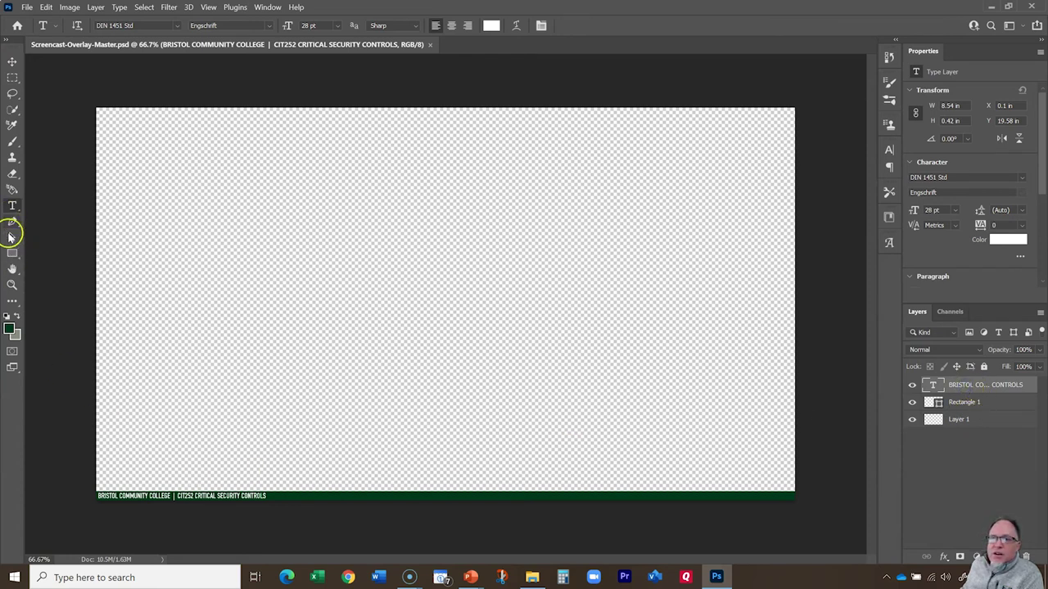
- In Photoshop, select the CIT252 CRITICAL SECURITY CONTROLS text in the overlay's footer banner and inspect the foreground colour
left_click(177, 495)
left_click_drag(177, 495, 267, 494)
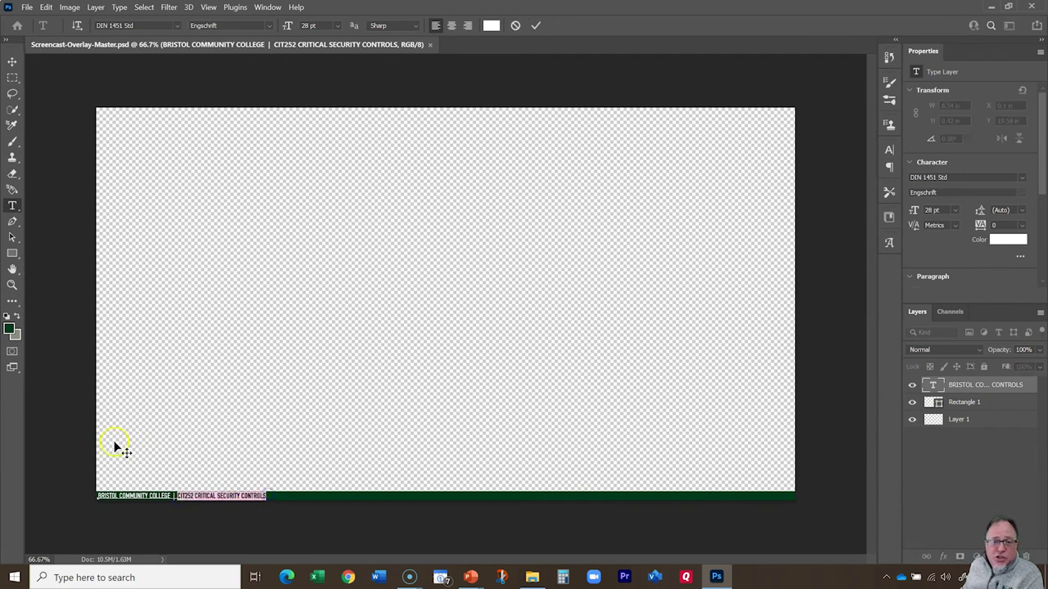
left_click(12, 327)
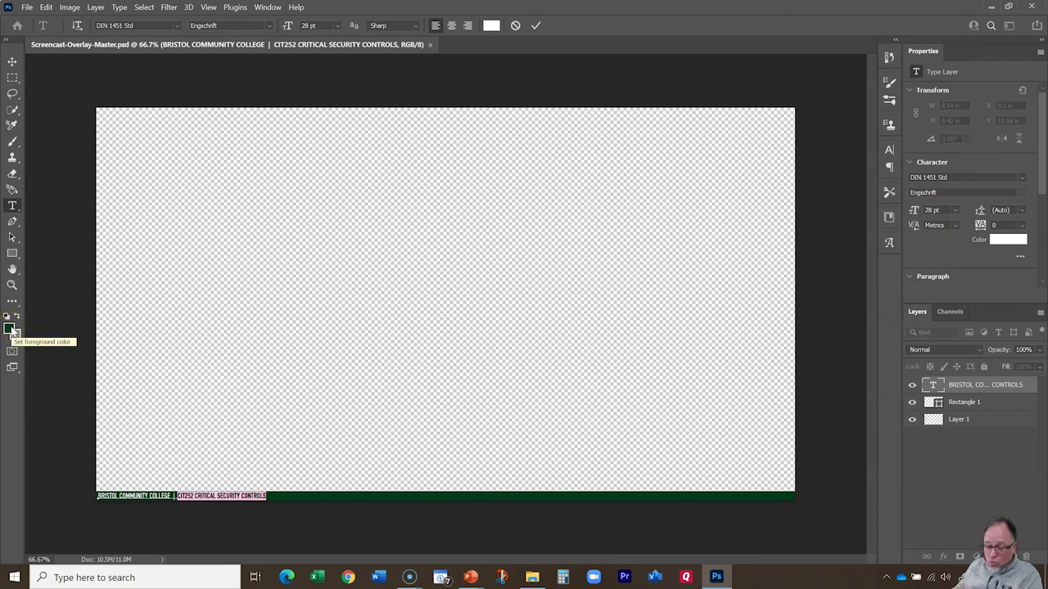
left_click(10, 329)
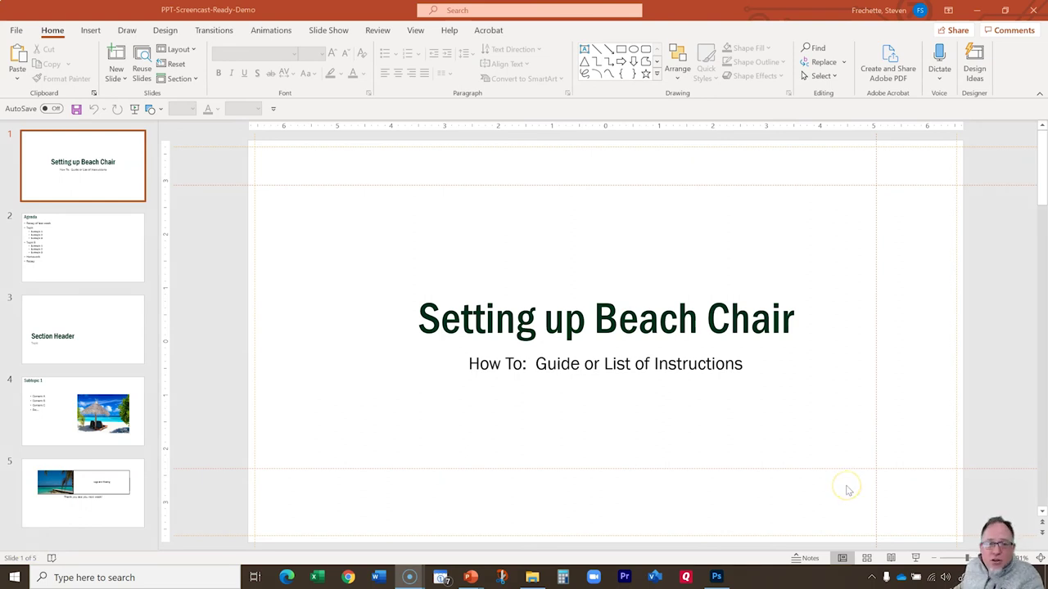
- In the PPT-Screencast-Ready-Demo presentation, review the Agenda, Section Header, Subtopic 1 and closing slides in turn
left_click(96, 253)
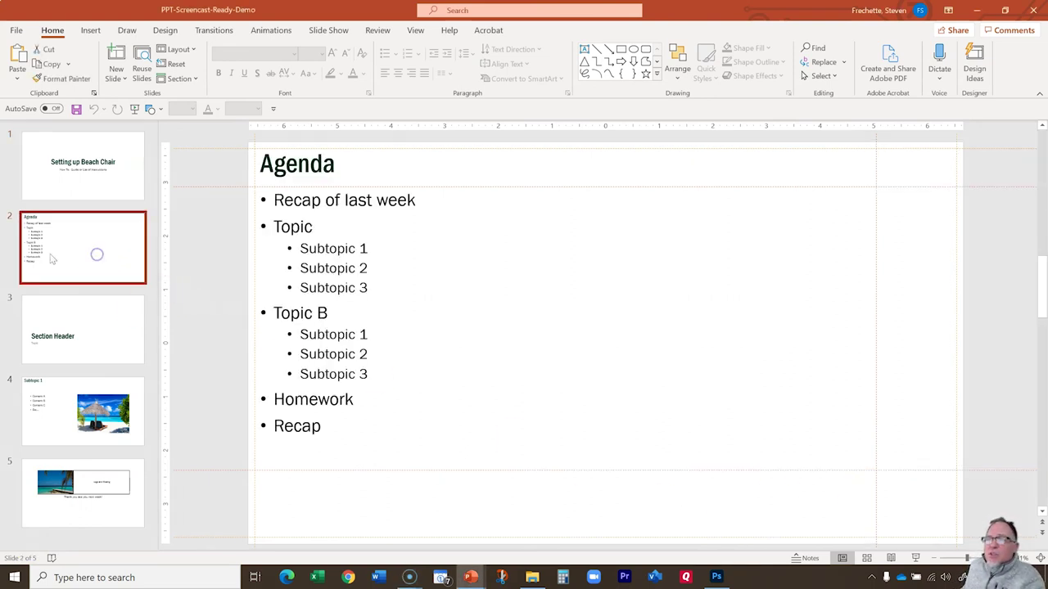
left_click(62, 330)
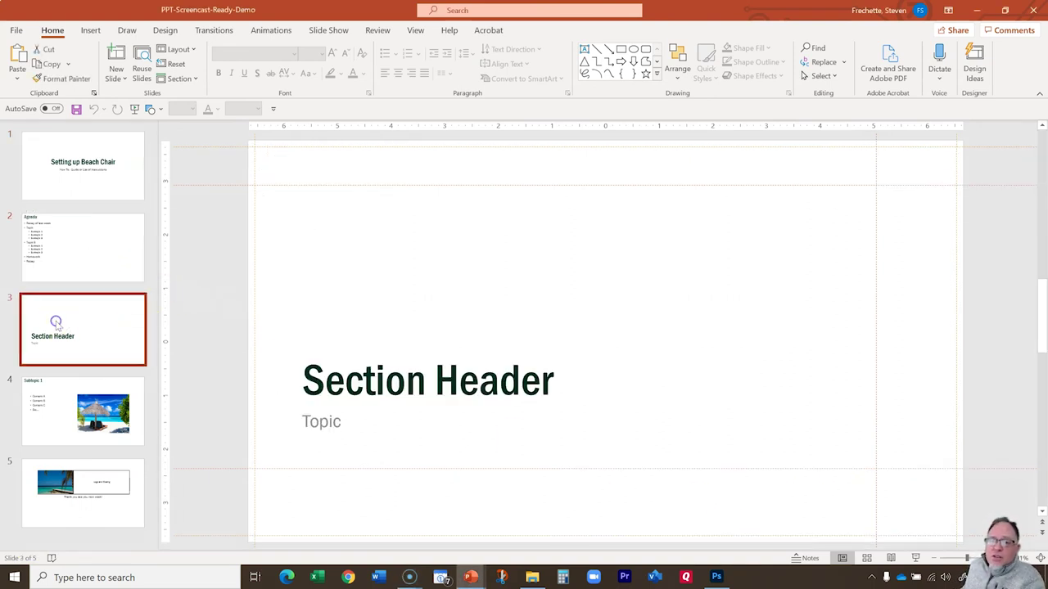
left_click(47, 419)
left_click(63, 507)
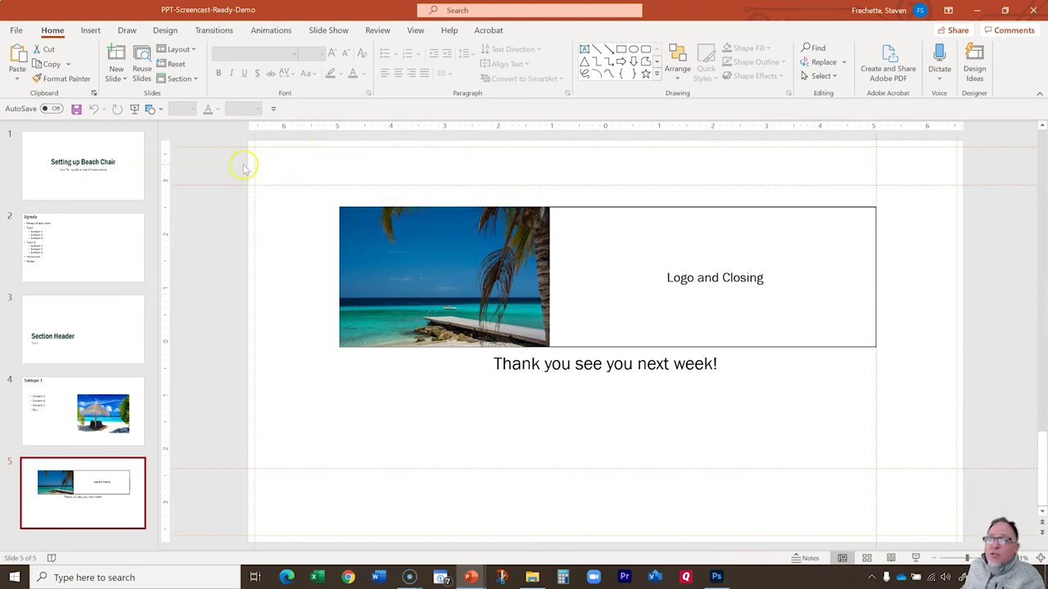
- Insert a new title-and-content slide between the Agenda and Section Header slides
left_click(97, 293)
right_click(95, 291)
left_click(131, 336)
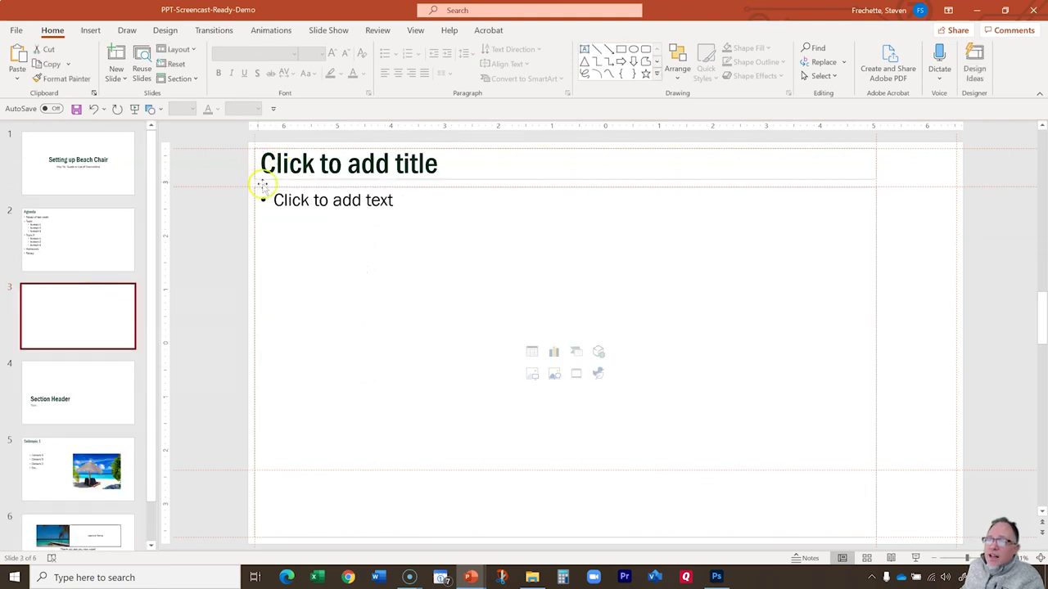